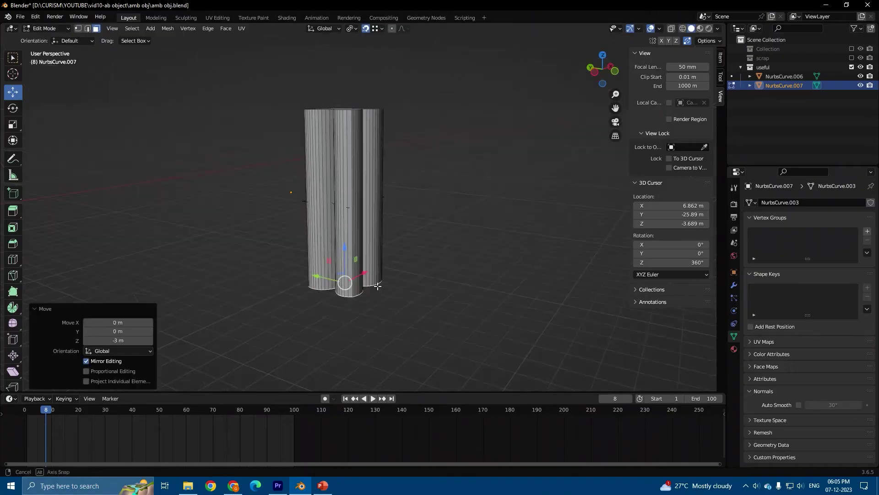
Step: Select the butterfly curve and enter Edit Mode on its points
click(328, 232)
key(Tab)
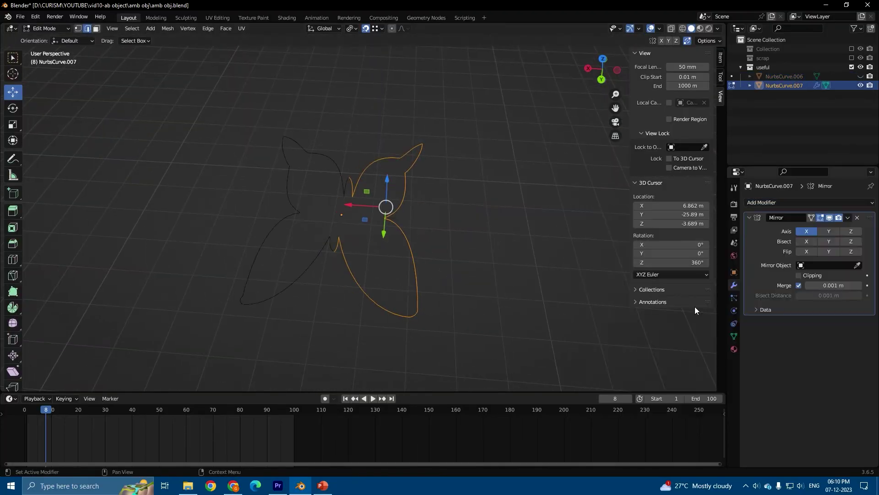
Step: Apply the mirrored butterfly shape and inspect the column from above
key(ctrl+a)
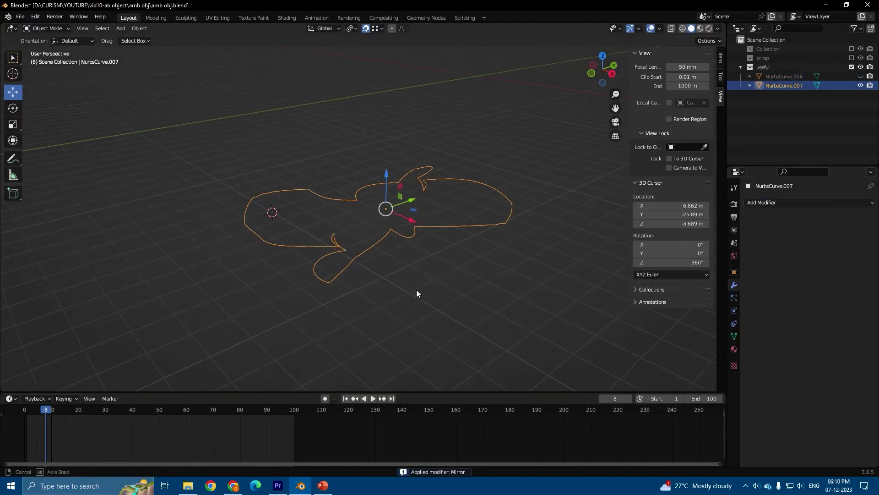
middle_drag(417, 289, 381, 228)
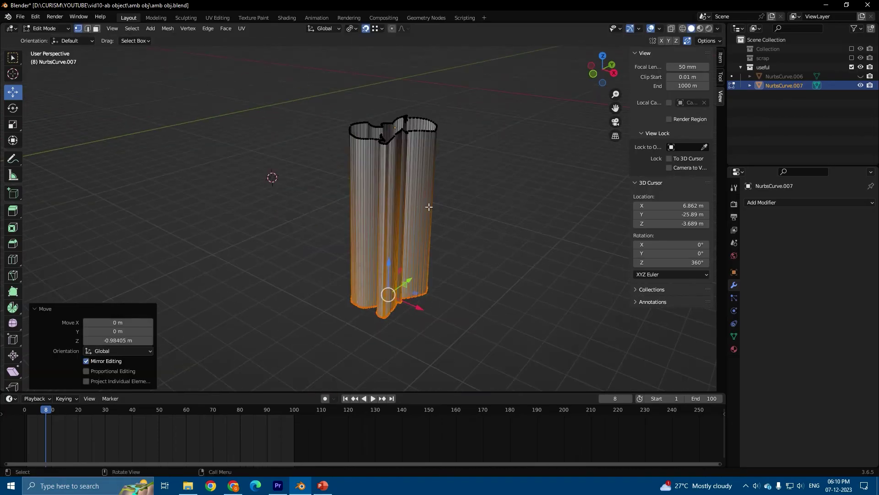
click(734, 336)
mouse_move(436, 249)
middle_down()
mouse_move(315, 259)
mouse_move(460, 313)
mouse_move(510, 252)
middle_up()
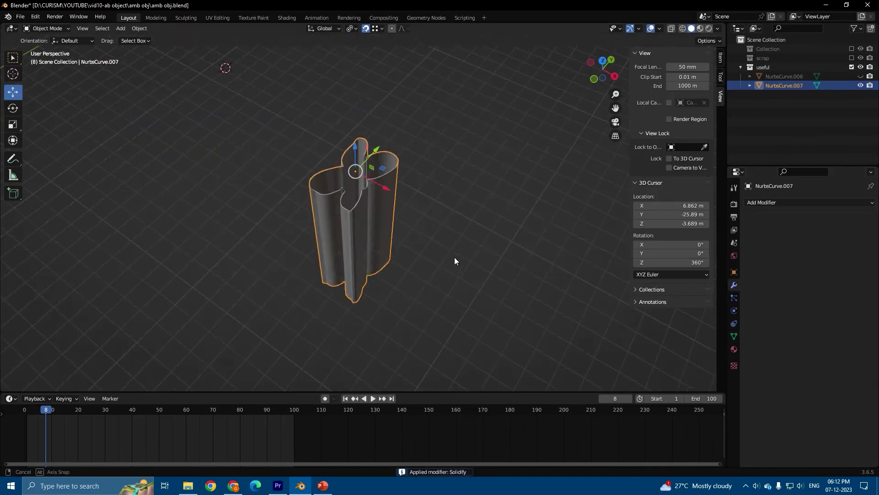
Step: Orbit to face the column and save amb obj.blend
mouse_move(466, 243)
middle_down()
mouse_move(581, 245)
mouse_move(497, 291)
middle_up()
key(ctrl+s)
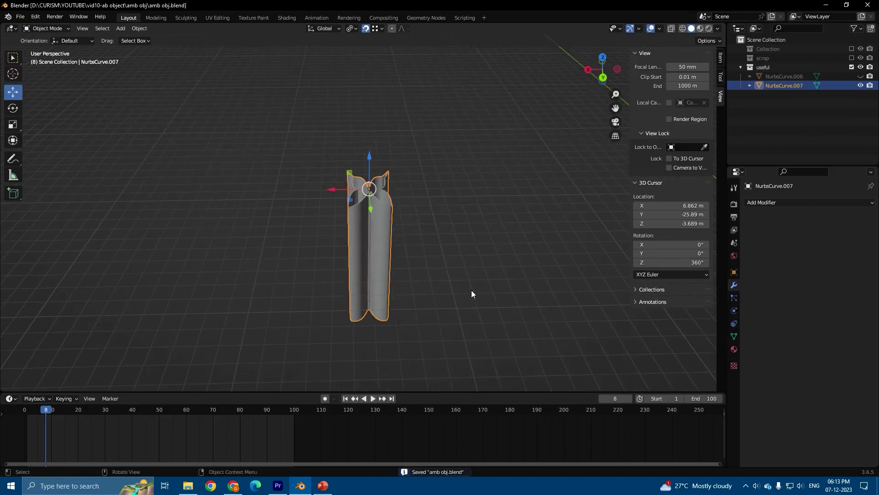